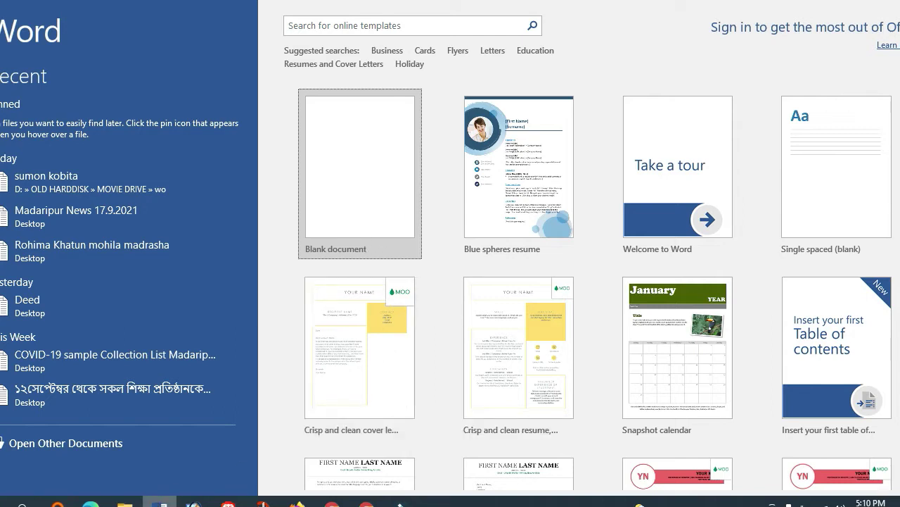
- Create a blank document containing 'My name is ...' and show its File Info page
click(352, 169)
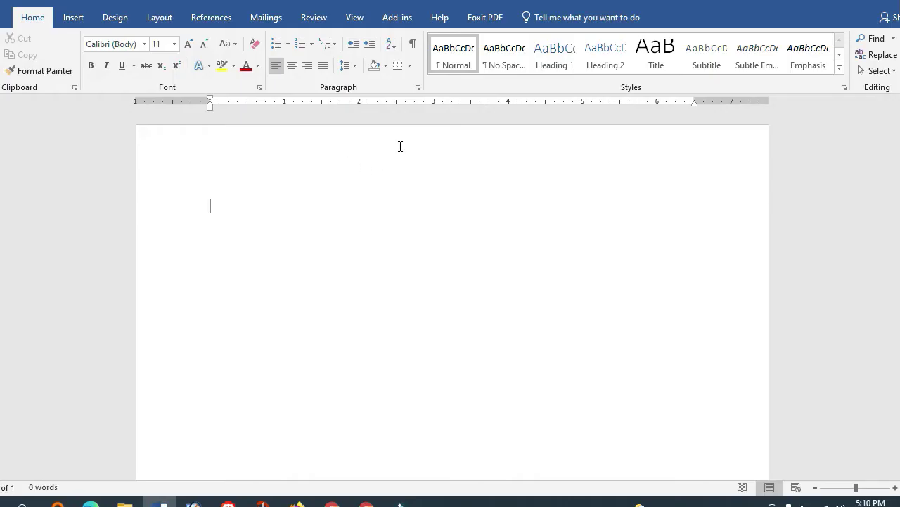
click(236, 201)
text(()
key(BackSpace)
text(M)
text(a)
text(y na)
text(ma)
key(BackSpace)
text(e is ...)
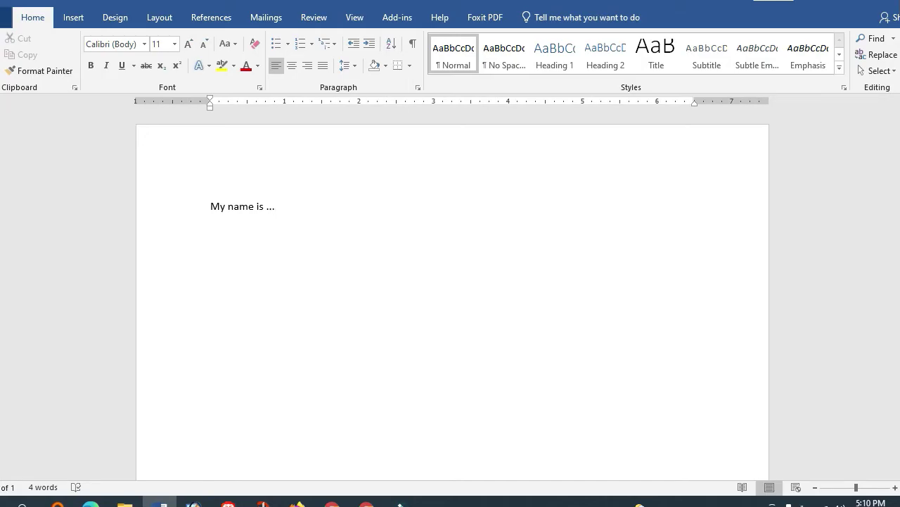
click(6, 16)
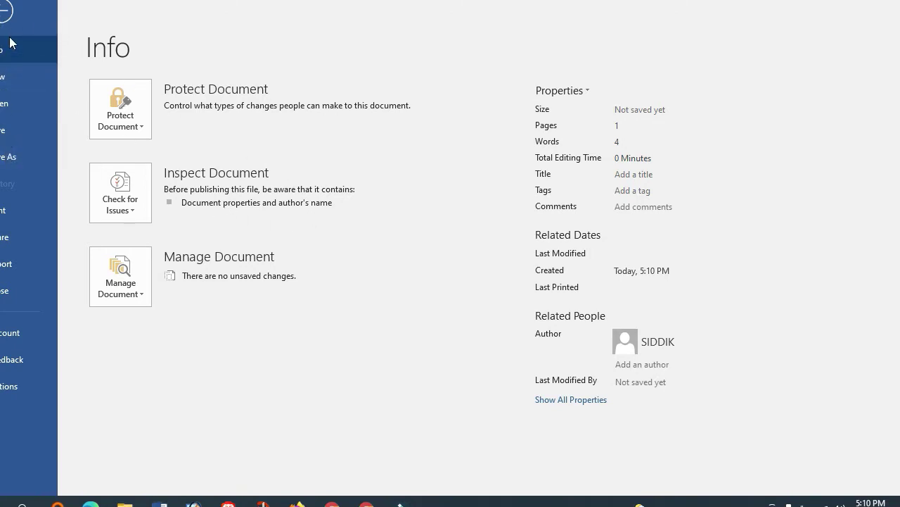
- Return to the document and open the full Save As dialog via Ctrl+S and Browse
click(4, 14)
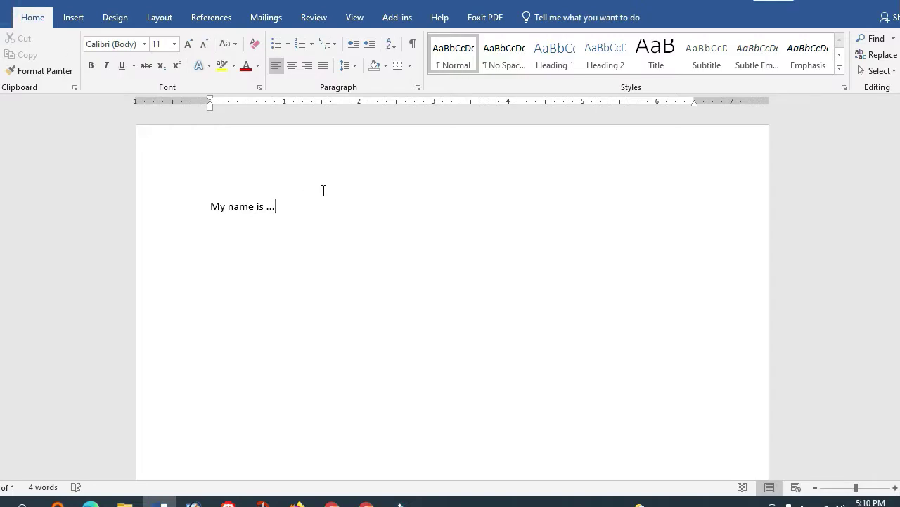
key(ctrl+s)
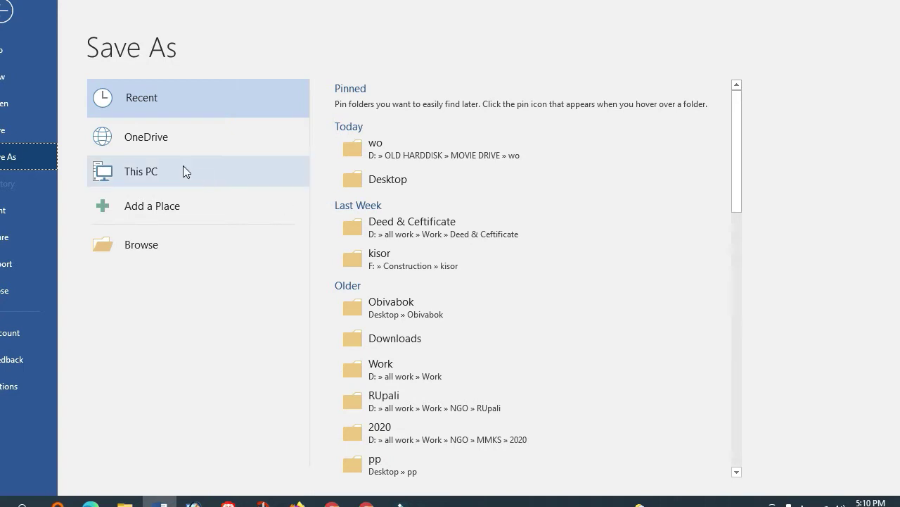
click(17, 156)
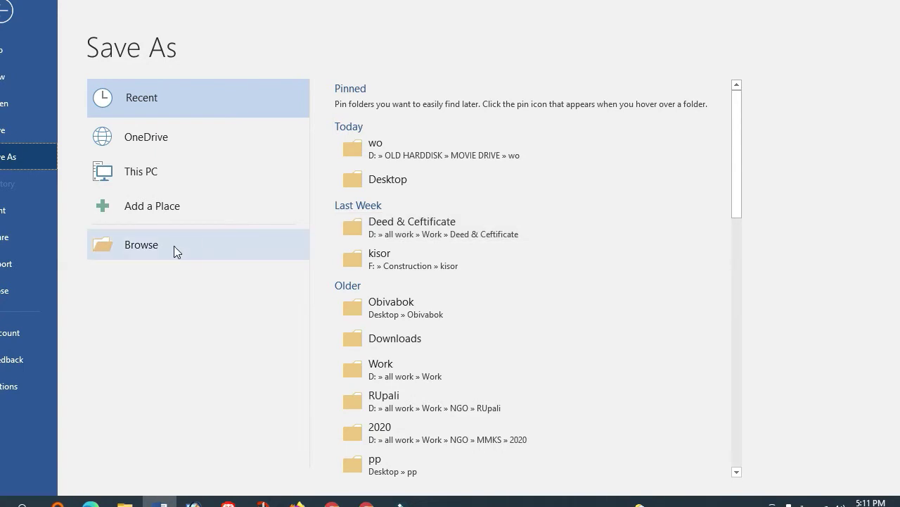
click(169, 247)
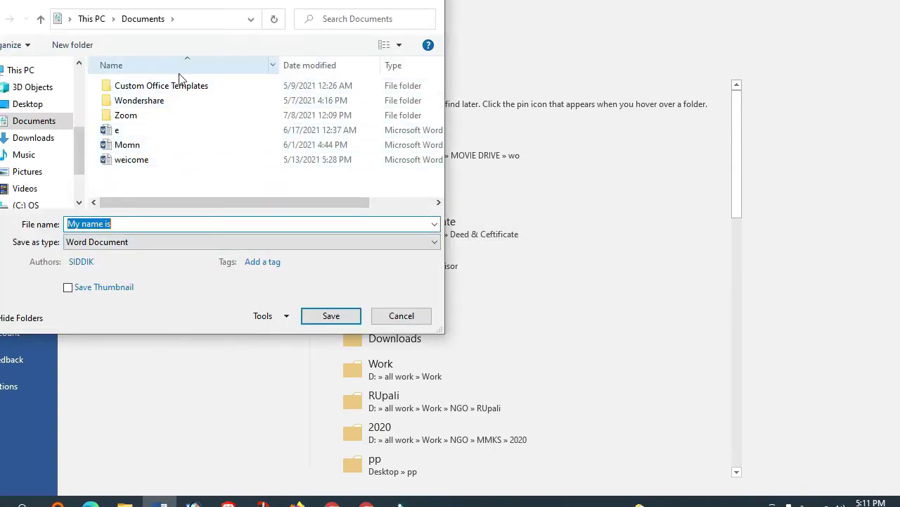
- Choose drive (D:) OTHERS as the save location, keeping the file name 'My name is'
drag(77, 125, 80, 161)
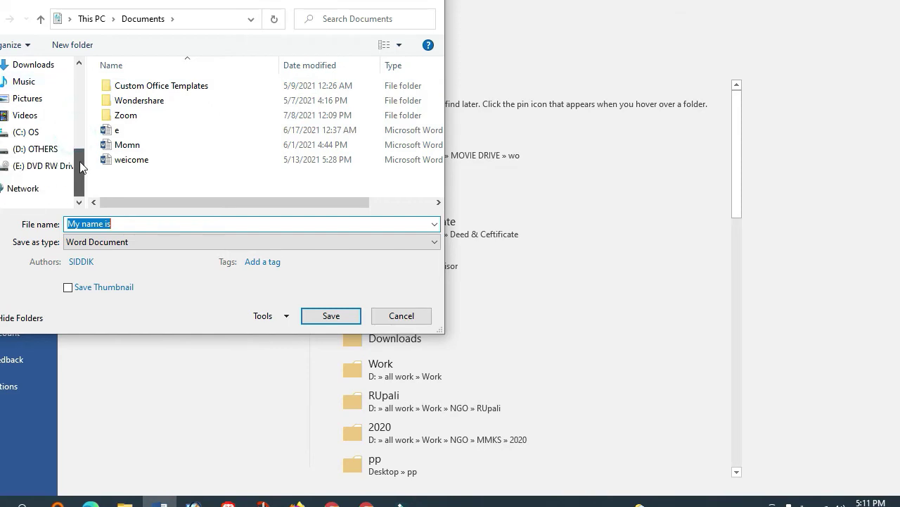
click(36, 148)
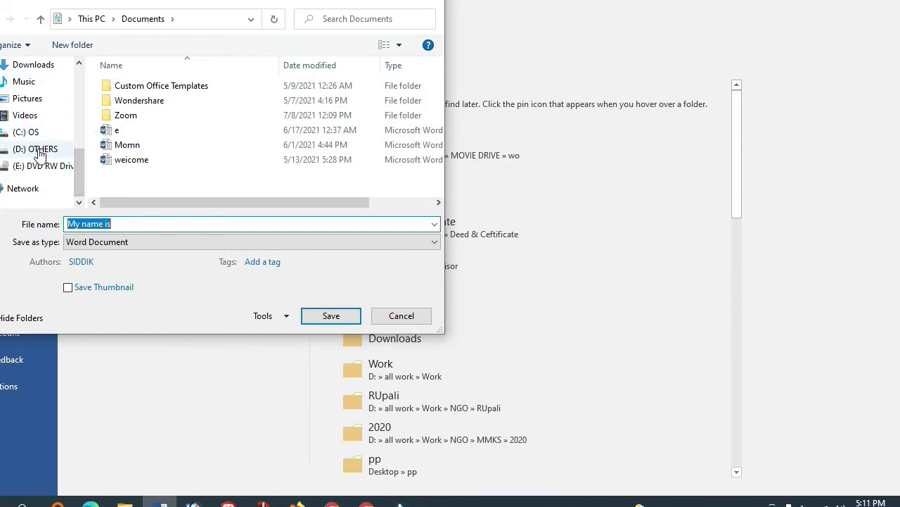
click(130, 225)
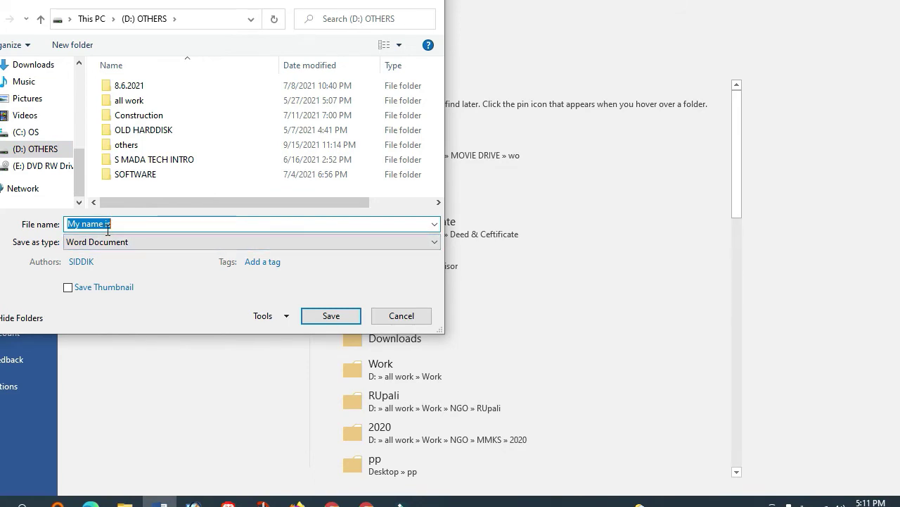
click(125, 225)
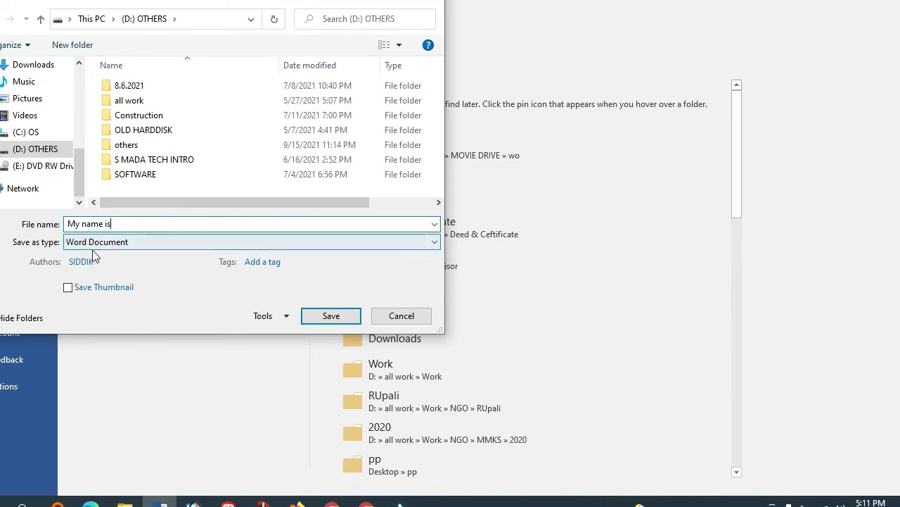
- Change the save type to Word 97-2003 Document
click(144, 243)
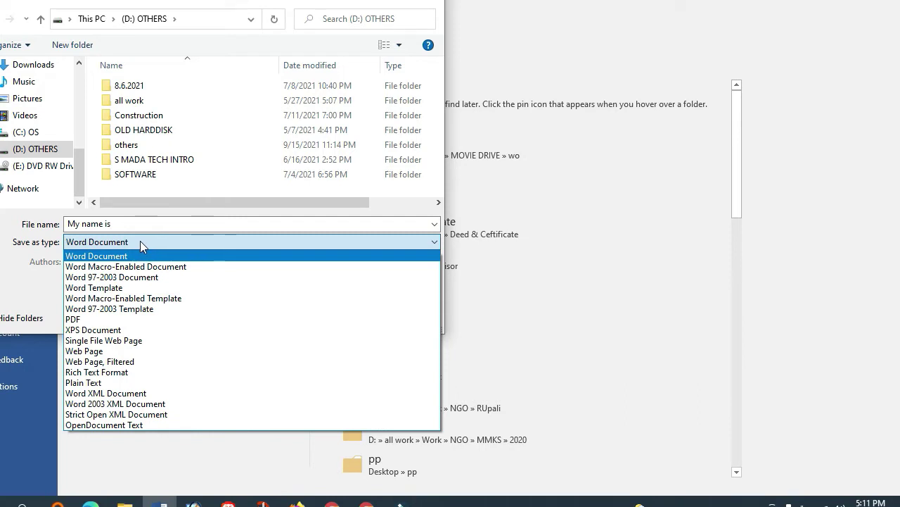
click(140, 242)
click(140, 242)
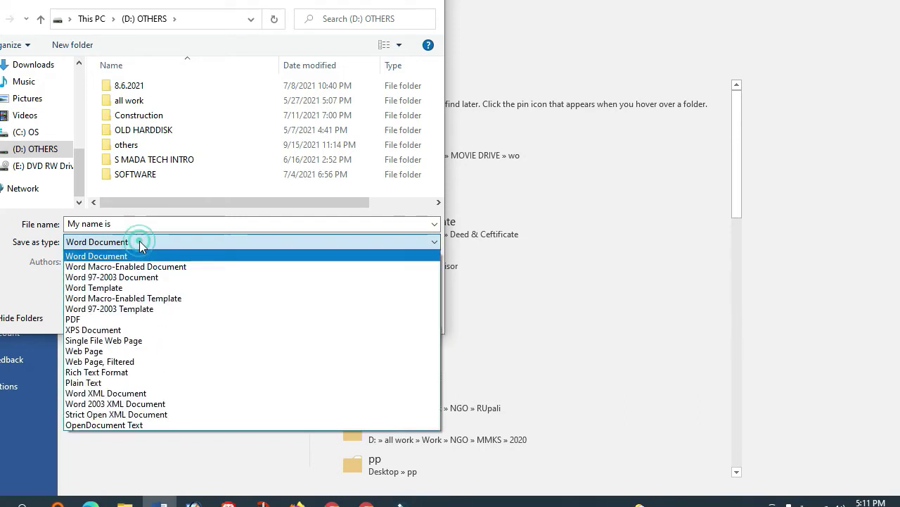
click(139, 242)
click(139, 242)
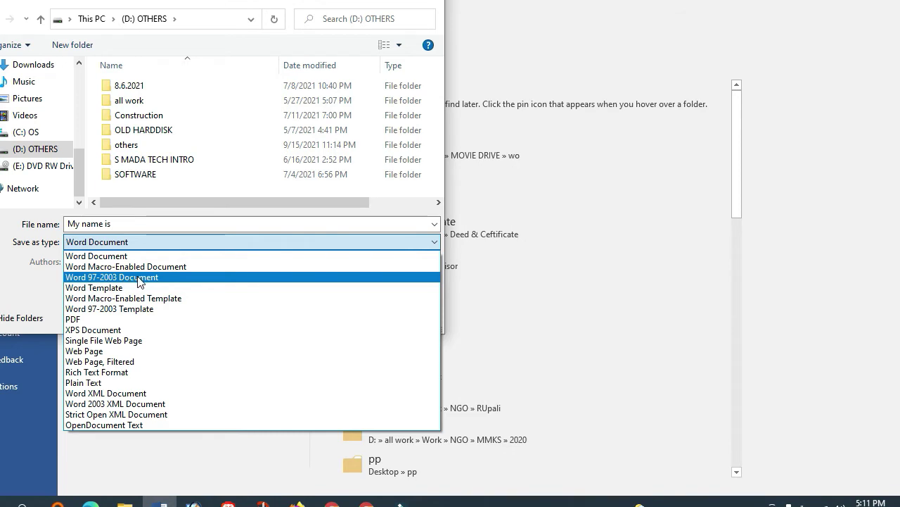
click(131, 279)
click(139, 225)
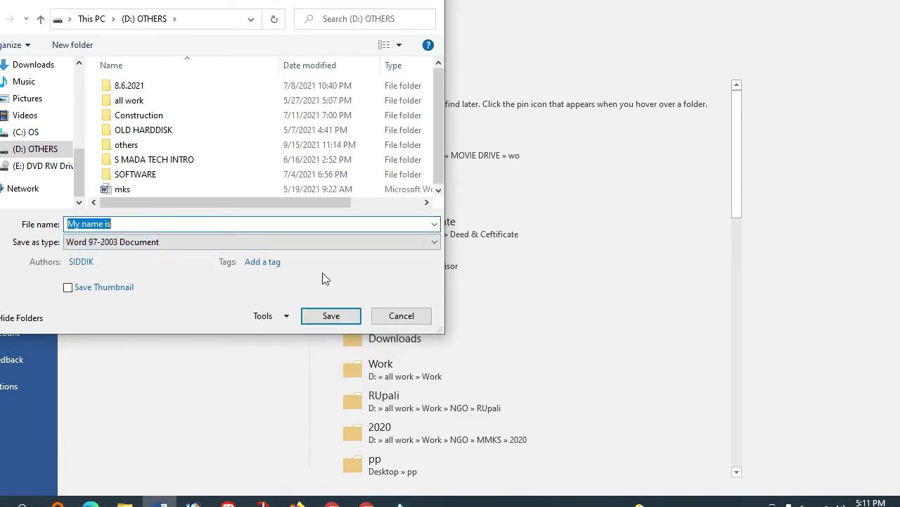
- Save 'My name is' to drive D:, then open and dismiss Paste Special
click(322, 318)
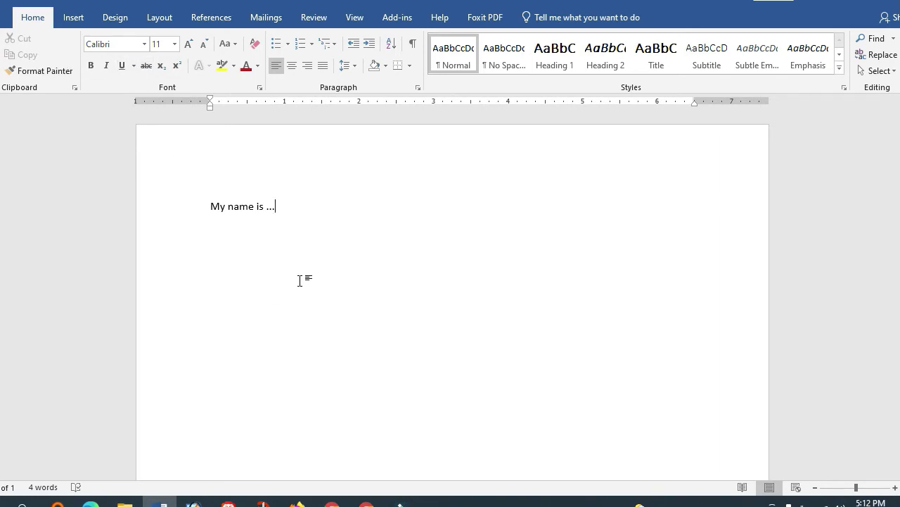
text(K)
key(BackSpace)
key(ctrl+alt+v)
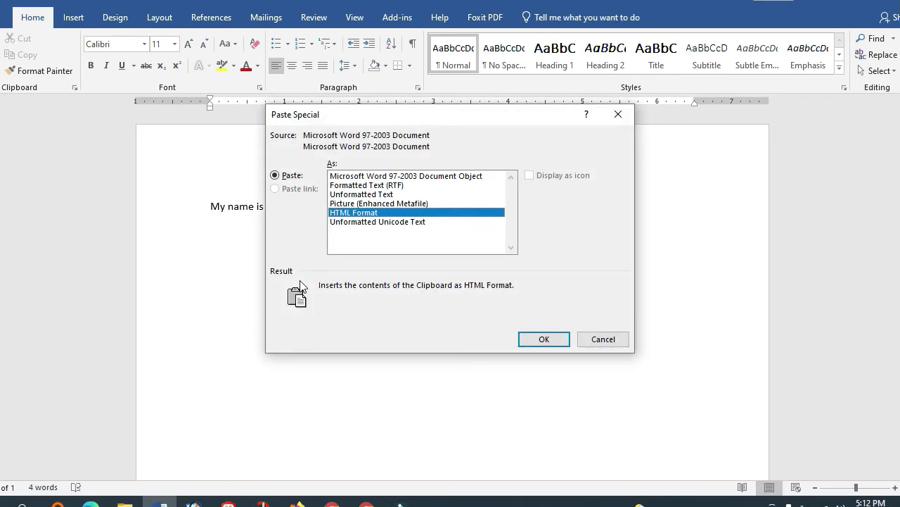
key(Escape)
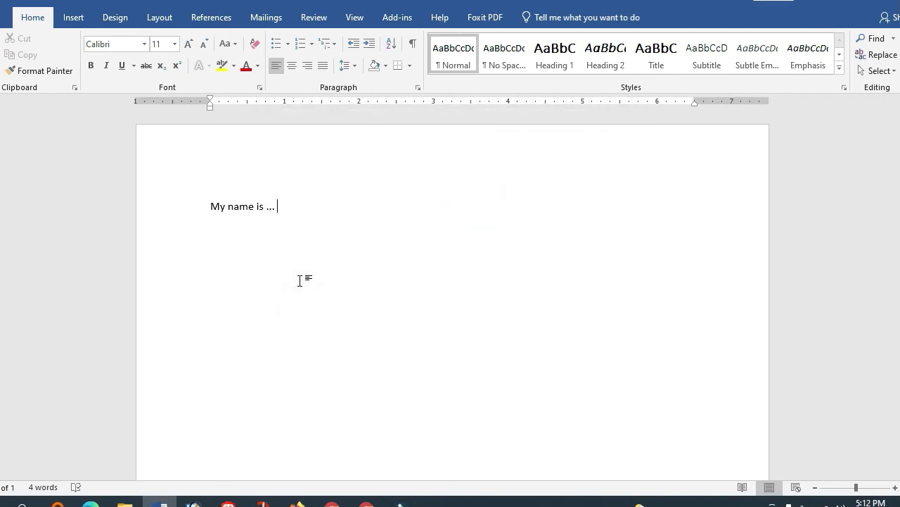
- Type 'আমার একটি কম্পিউটার আছে' after the existing line and close the document window
text(K)
key(BackSpace)
text(আমার )
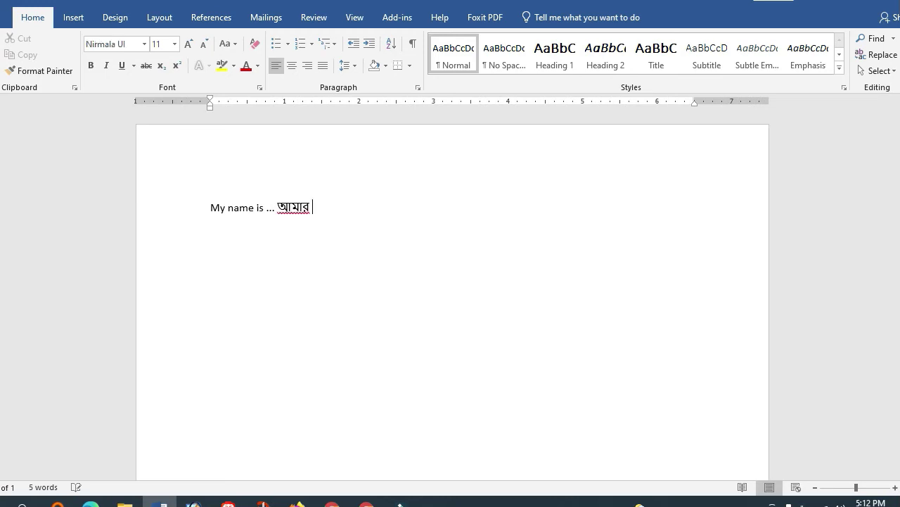
text(একটি)
text( ন)
key(BackSpace)
key(BackSpace)
text(কম্পিউটার )
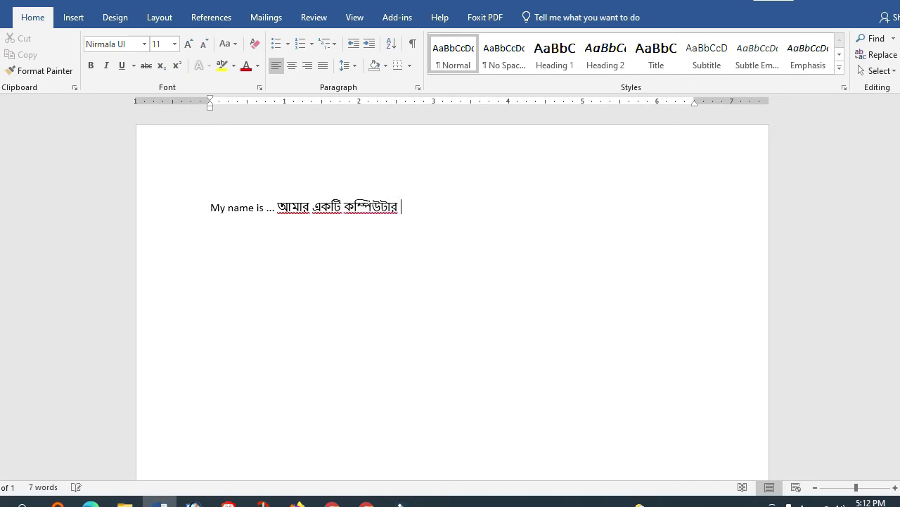
text(আছে)
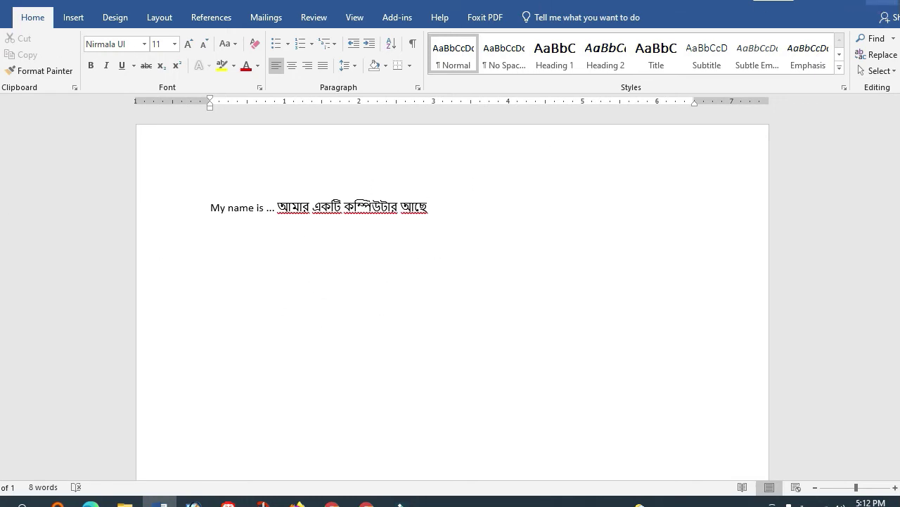
click(888, 4)
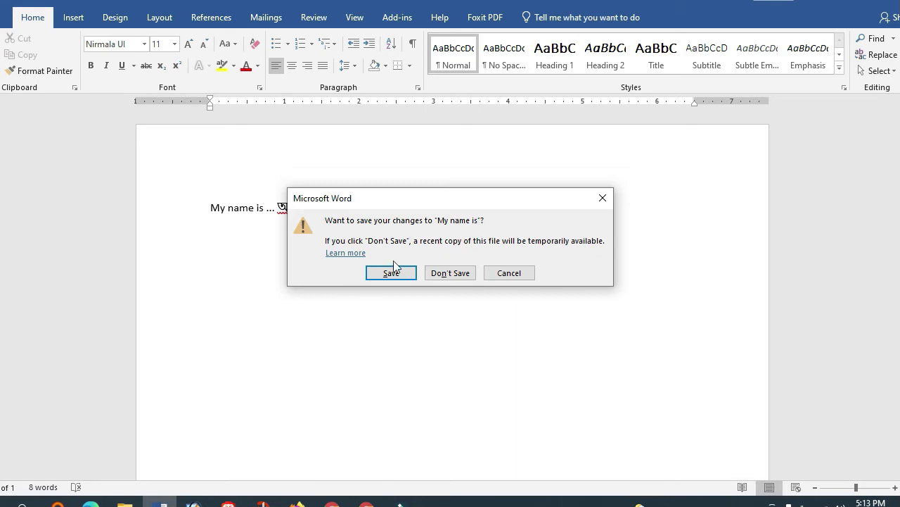
- Save the changes to 'My name is' and exit Word
click(520, 278)
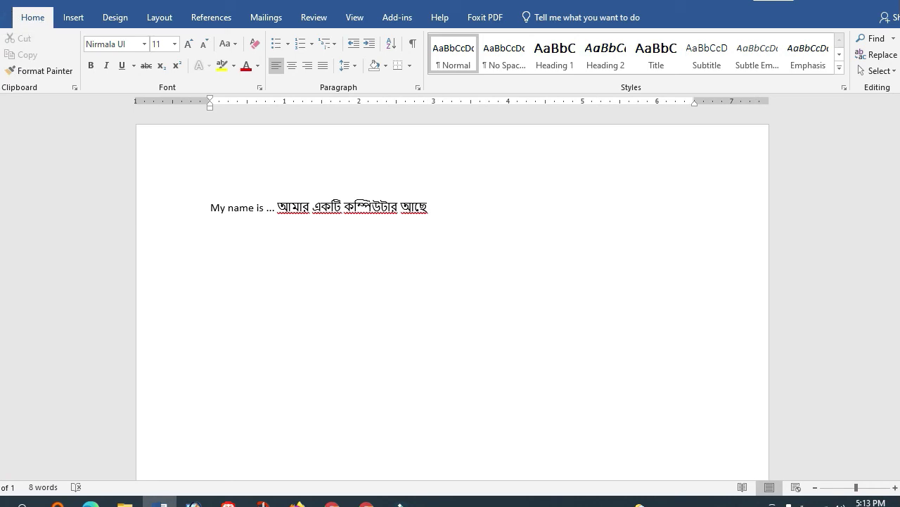
key(ctrl+s)
key(alt+F4)
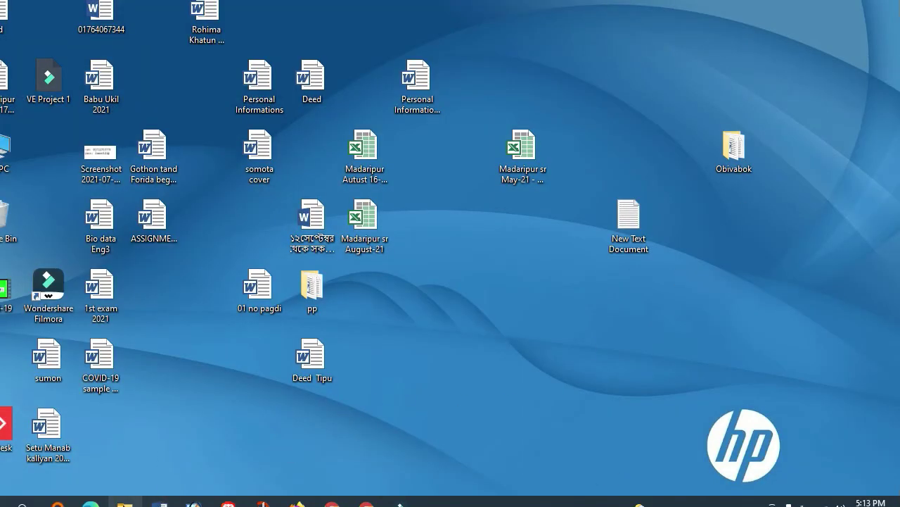
double_click(4, 149)
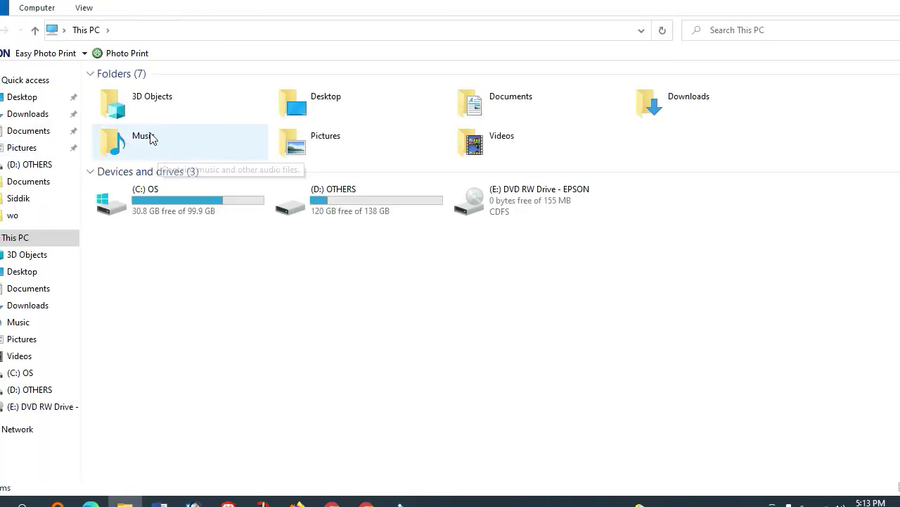
double_click(312, 203)
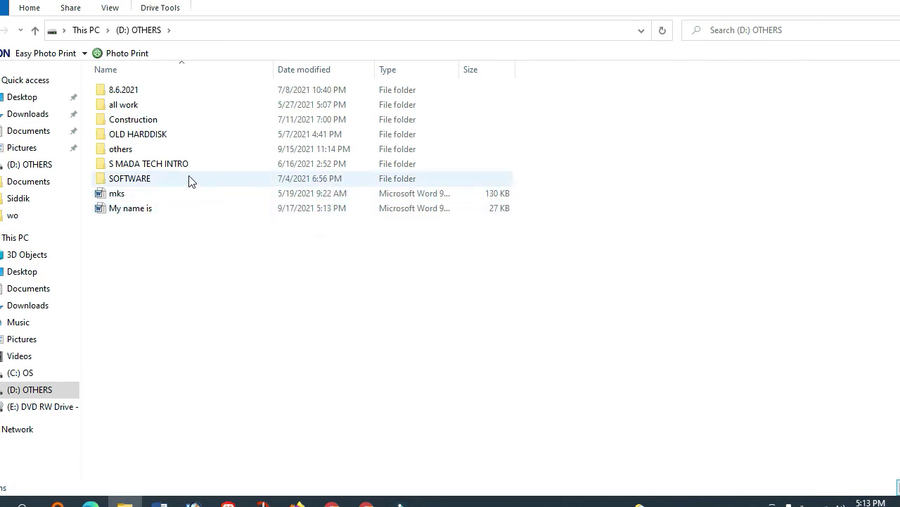
double_click(128, 211)
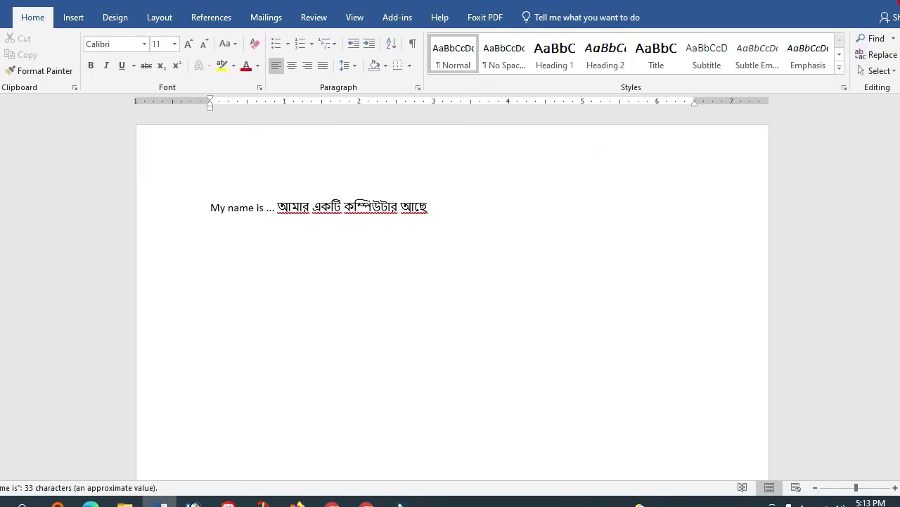
key(alt+F4)
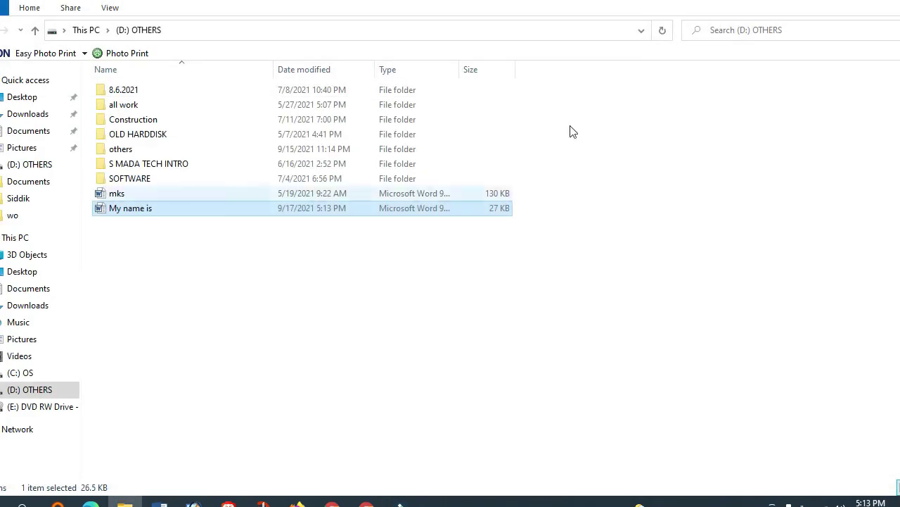
key(alt+F4)
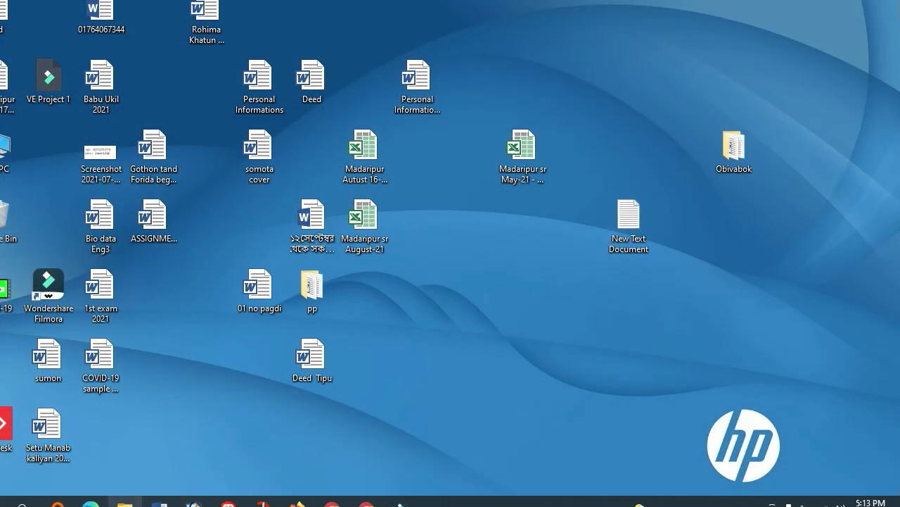
click(125, 501)
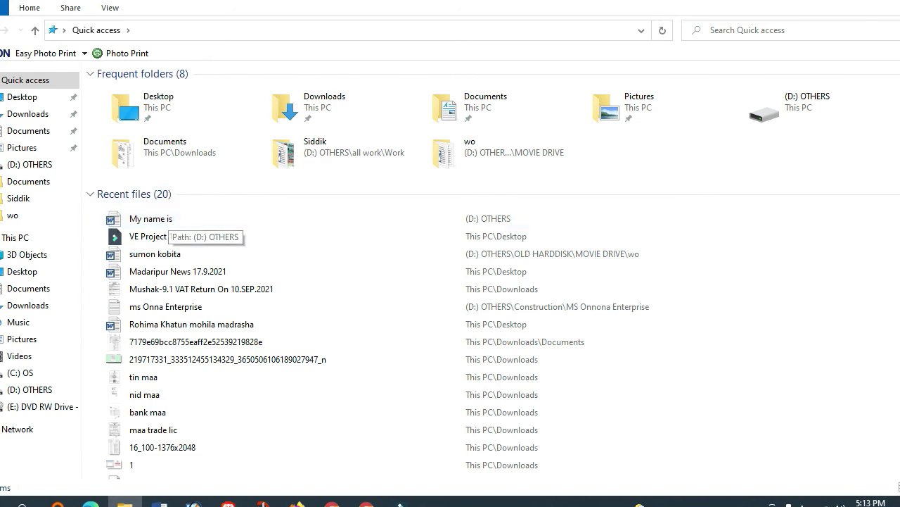
click(125, 502)
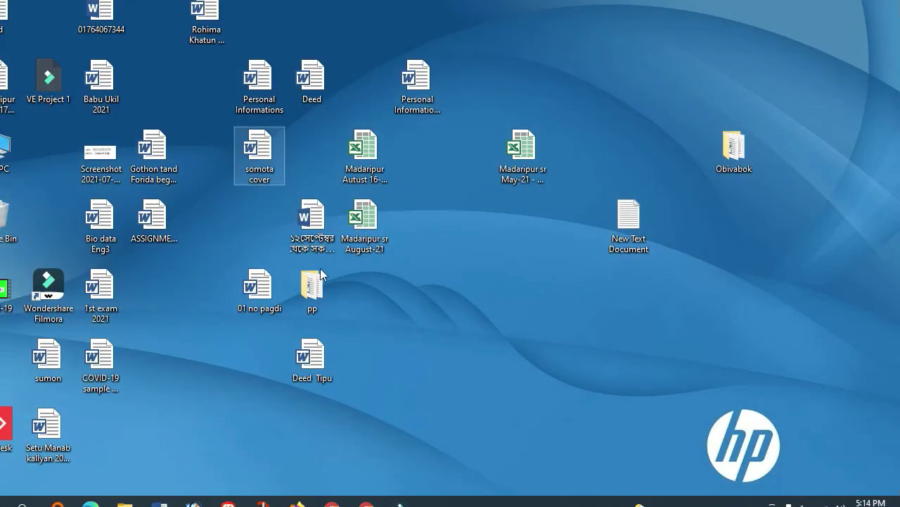
- Launch Word from the taskbar and create a new blank document
click(160, 503)
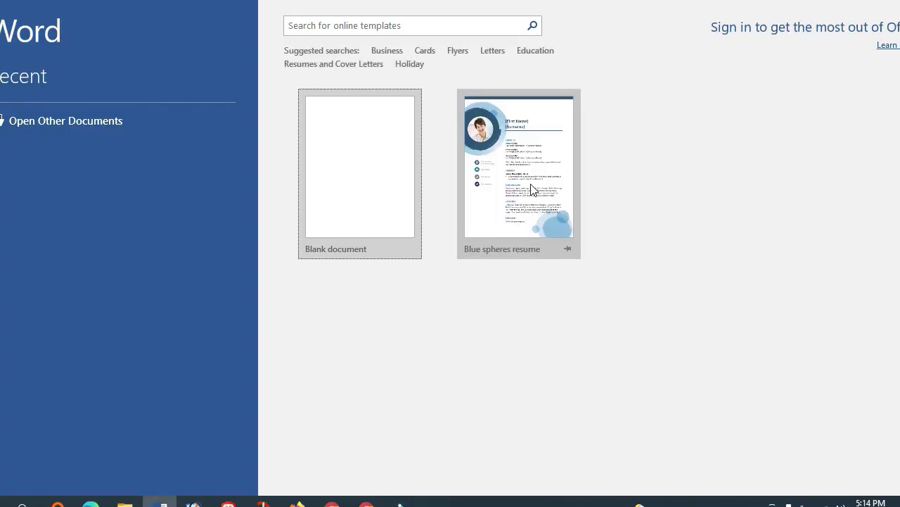
click(370, 168)
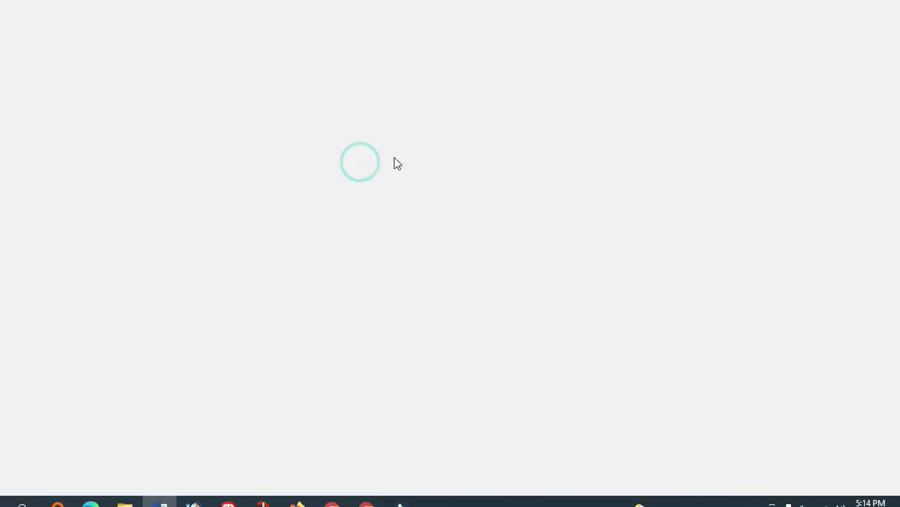